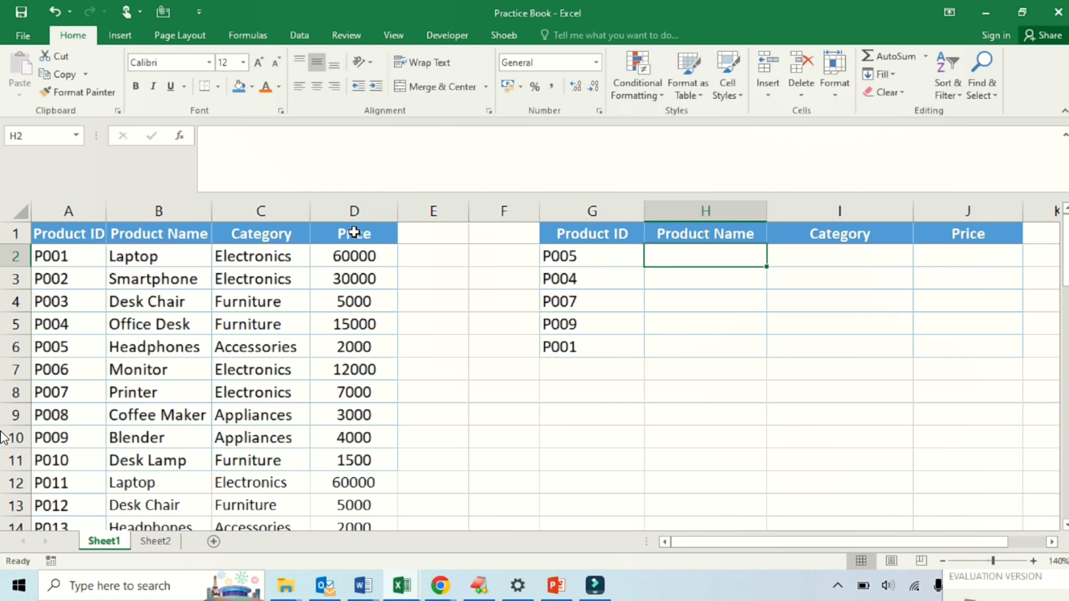
# Start a VLOOKUP formula across H2:J2 with the product ID in G2 as the lookup value
pyautogui.hotkey('shift', 'Right')
pyautogui.hotkey('shift', 'Right')
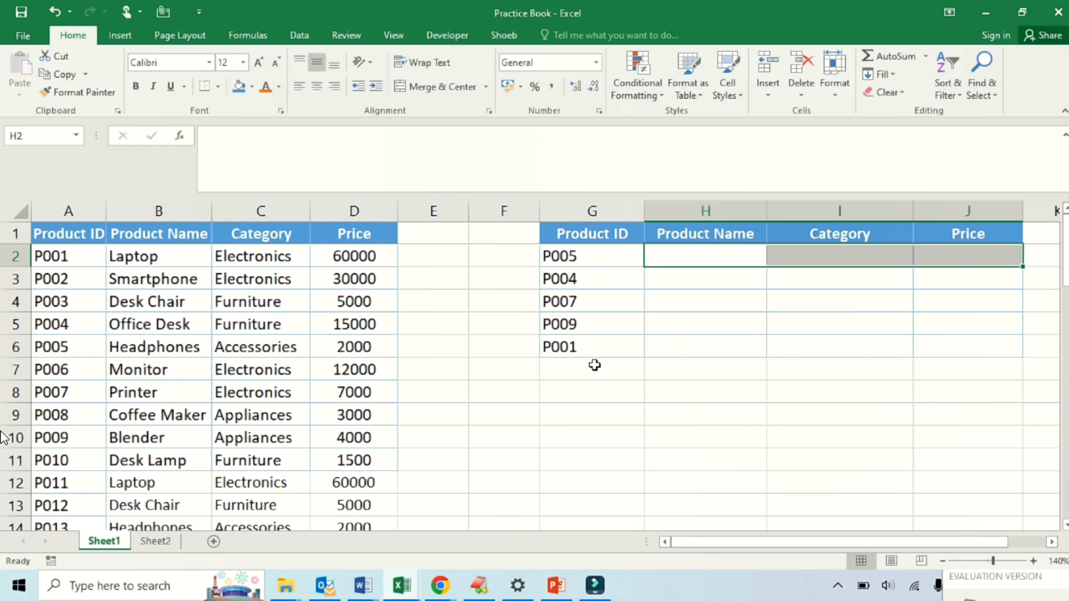
pyautogui.write('=vlo')
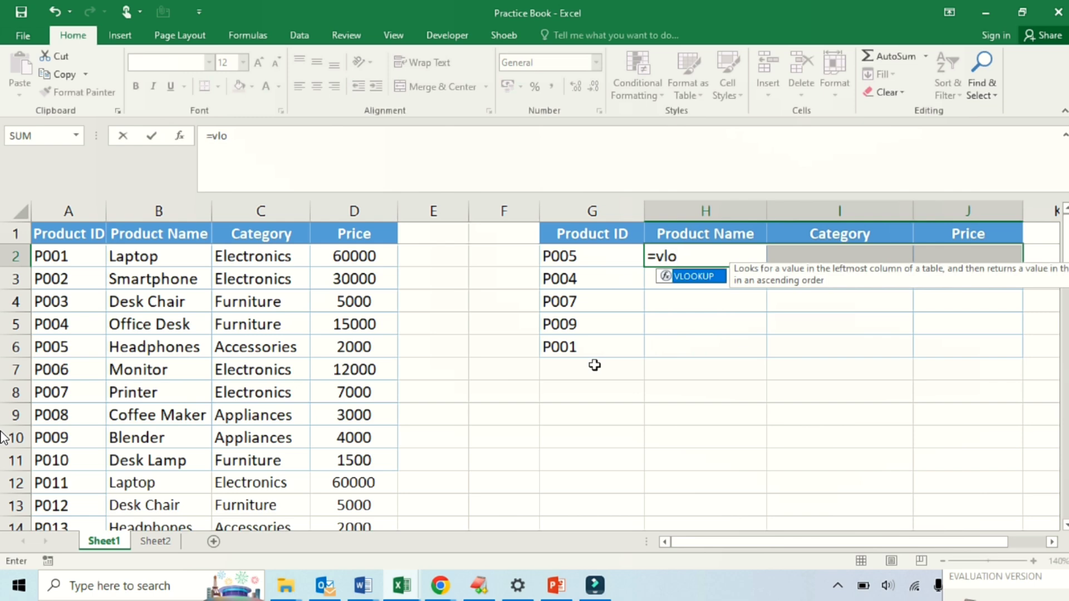
pyautogui.press('Tab')
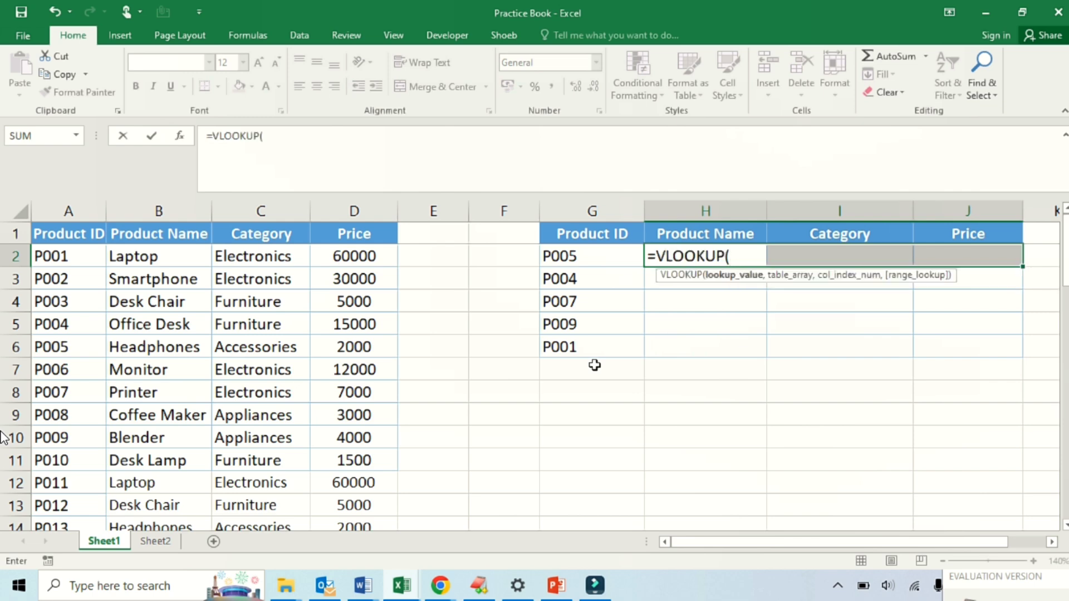
pyautogui.press('Left')
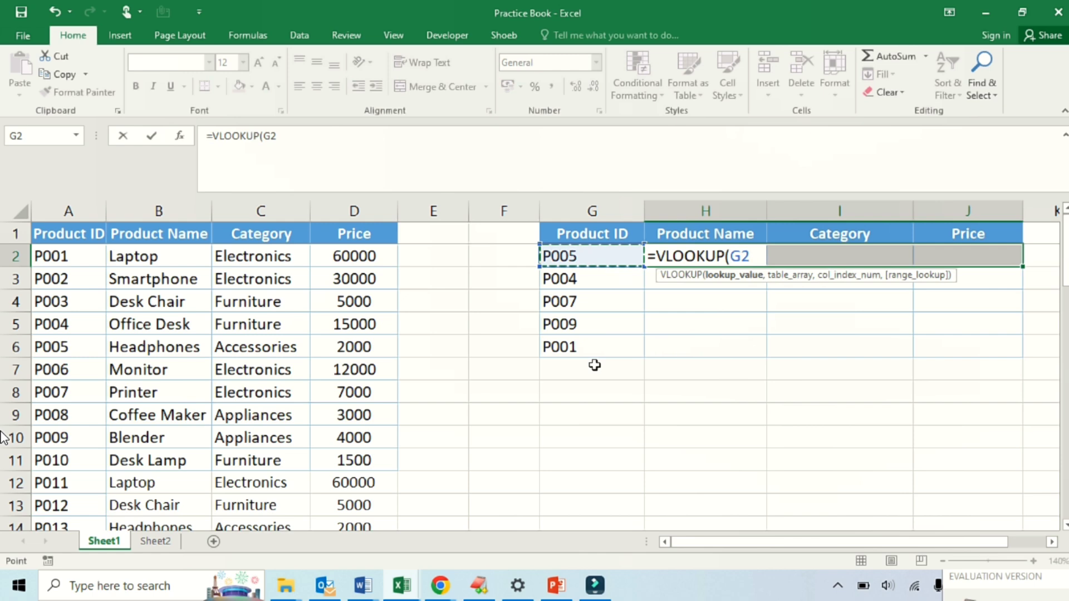
pyautogui.write(',')
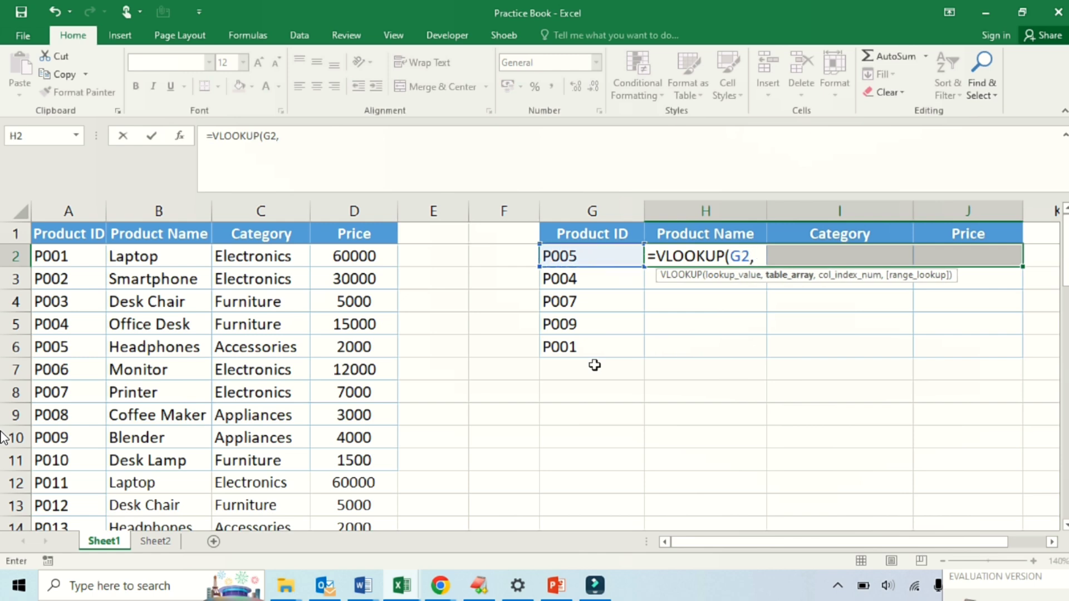
# Set the VLOOKUP table array to the product data range A2:D51
pyautogui.press('Left')
pyautogui.press('Left')
pyautogui.press('Left')
pyautogui.press('Left')
pyautogui.press('Left')
pyautogui.press('Left')
pyautogui.press('Left')
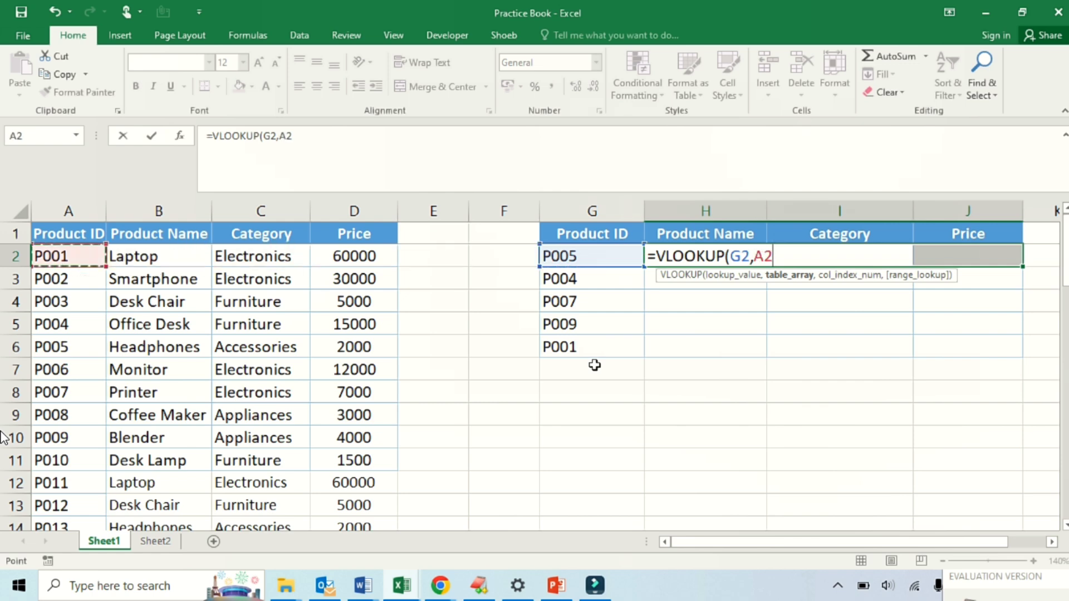
pyautogui.hotkey('ctrl', 'shift', 'Down')
pyautogui.hotkey('shift', 'Right')
pyautogui.hotkey('shift', 'Right')
pyautogui.hotkey('shift', 'Right')
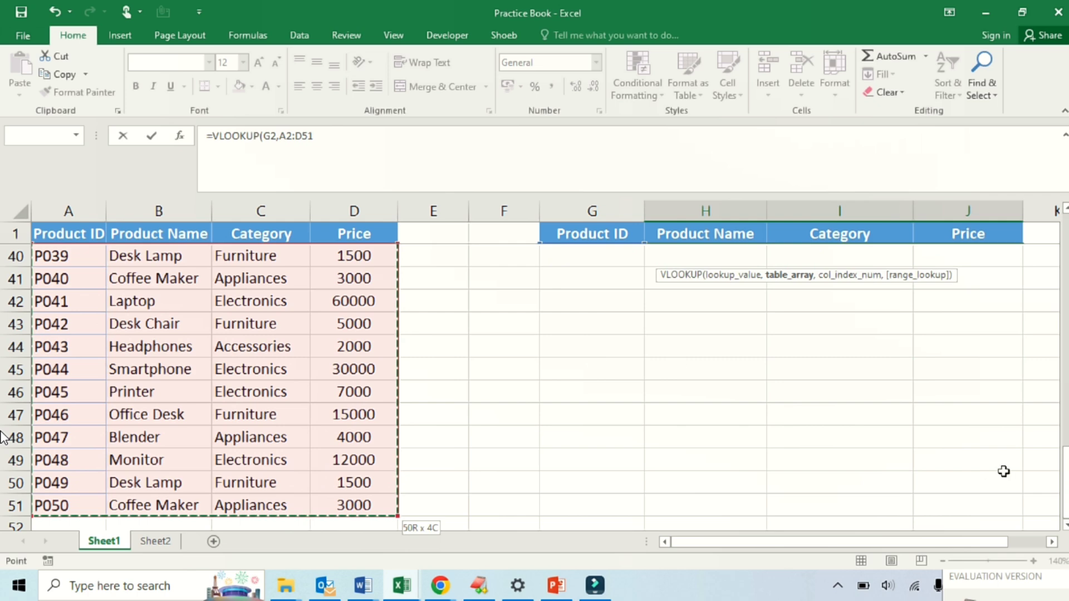
pyautogui.moveTo(1066, 478); pyautogui.dragTo(1065, 245)
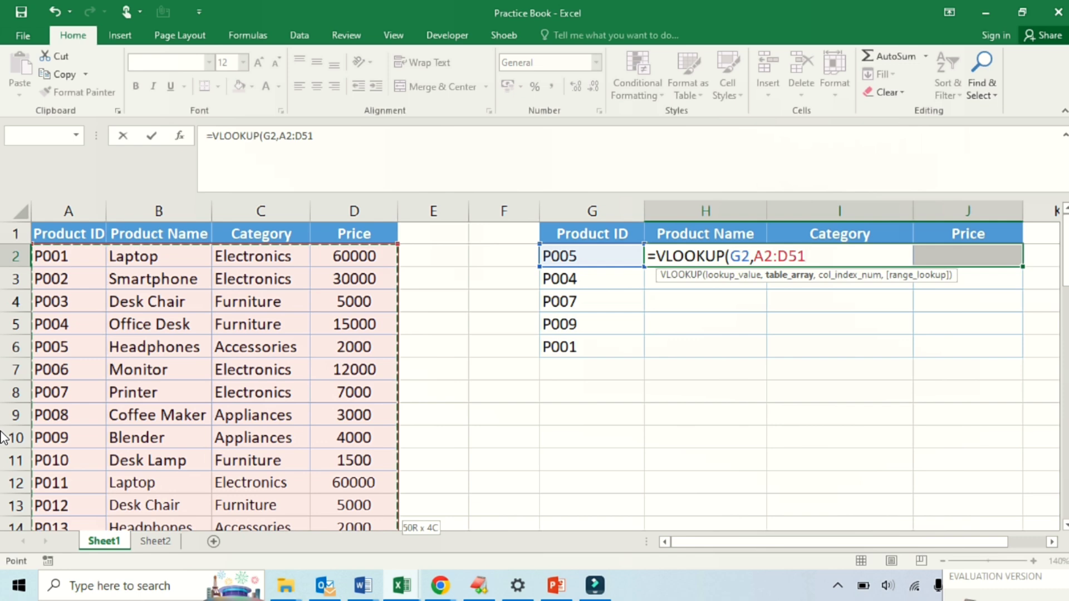
pyautogui.press('F5')
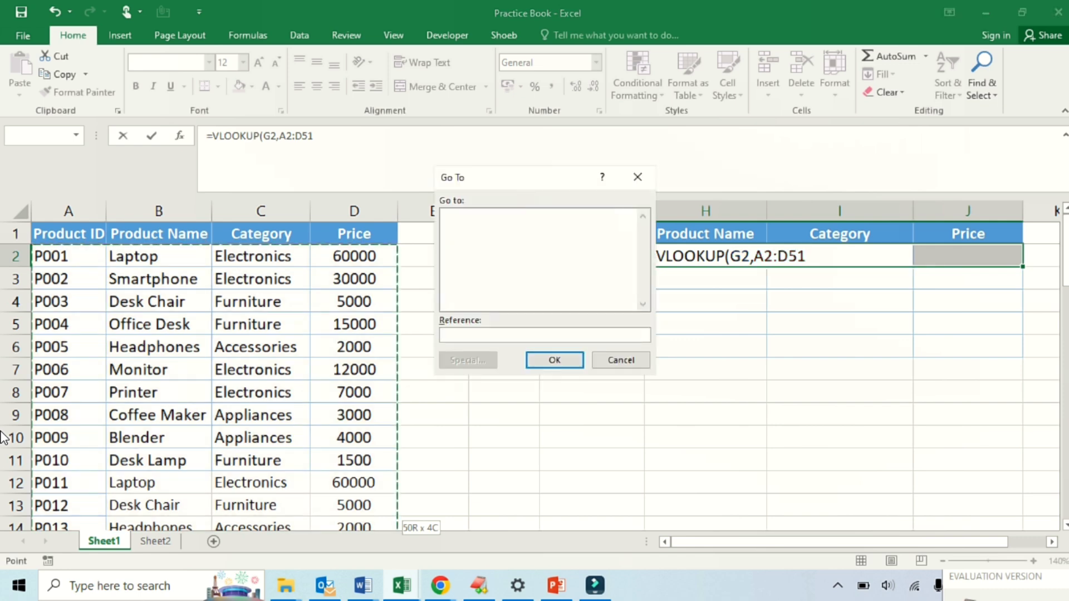
pyautogui.press('Escape')
pyautogui.press('Return')
pyautogui.press('Return')
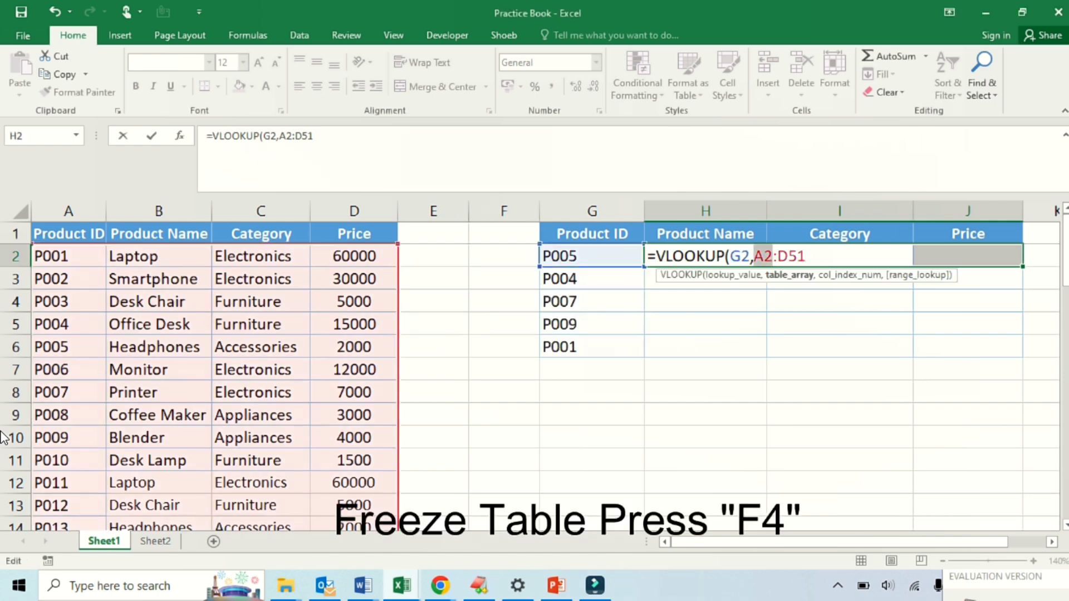
# Lock the table array with absolute references as $A$2:$D$51
pyautogui.press('F4')
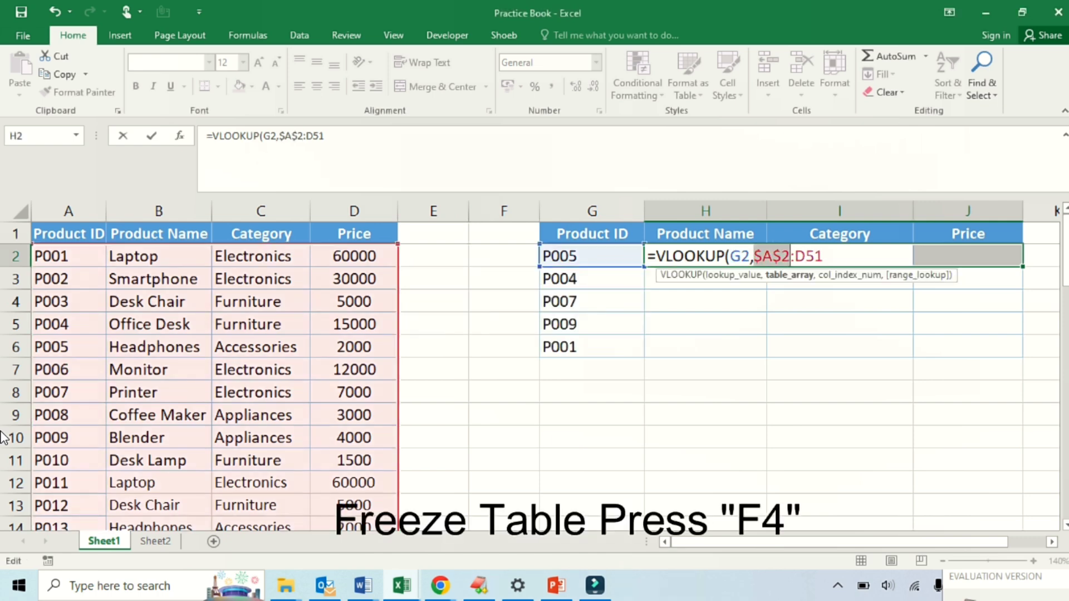
pyautogui.press('Right')
pyautogui.press('Right')
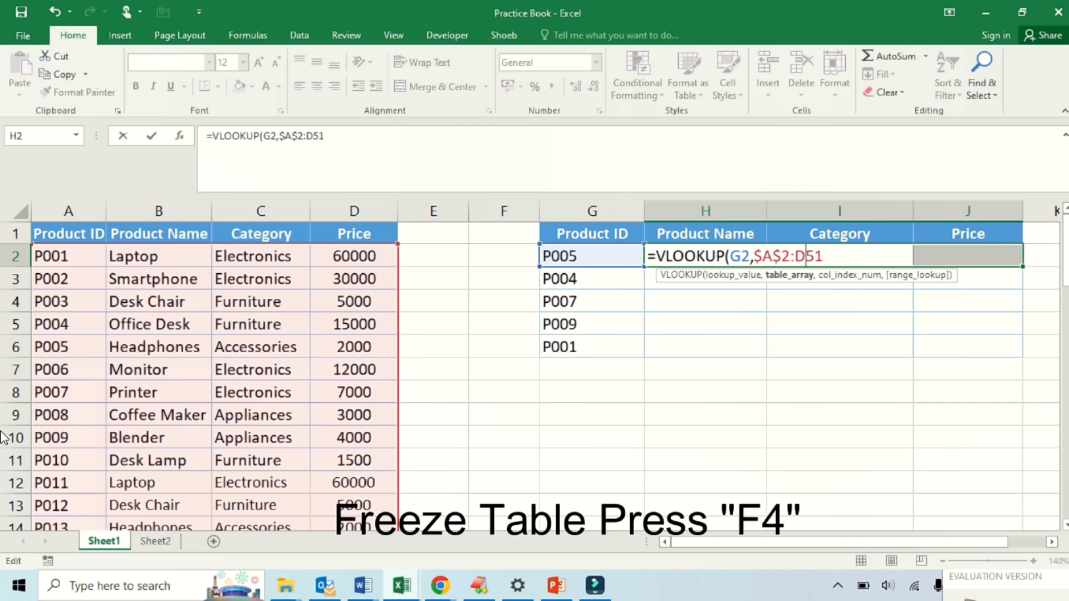
pyautogui.press('F4')
pyautogui.press('Right')
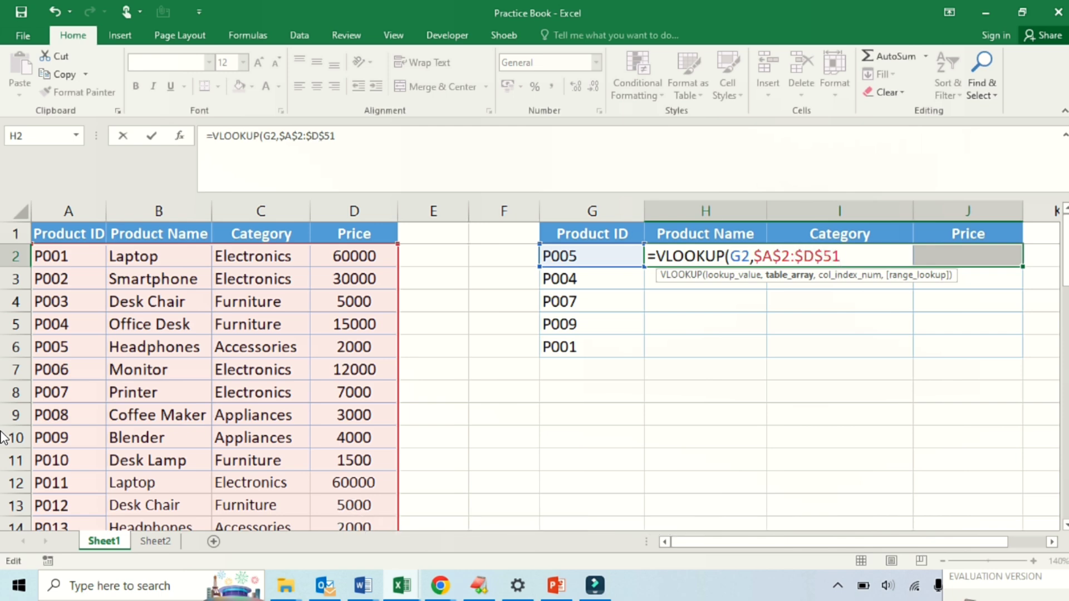
# Enter the array constant {2,3,4} as the VLOOKUP column index number
pyautogui.write(',')
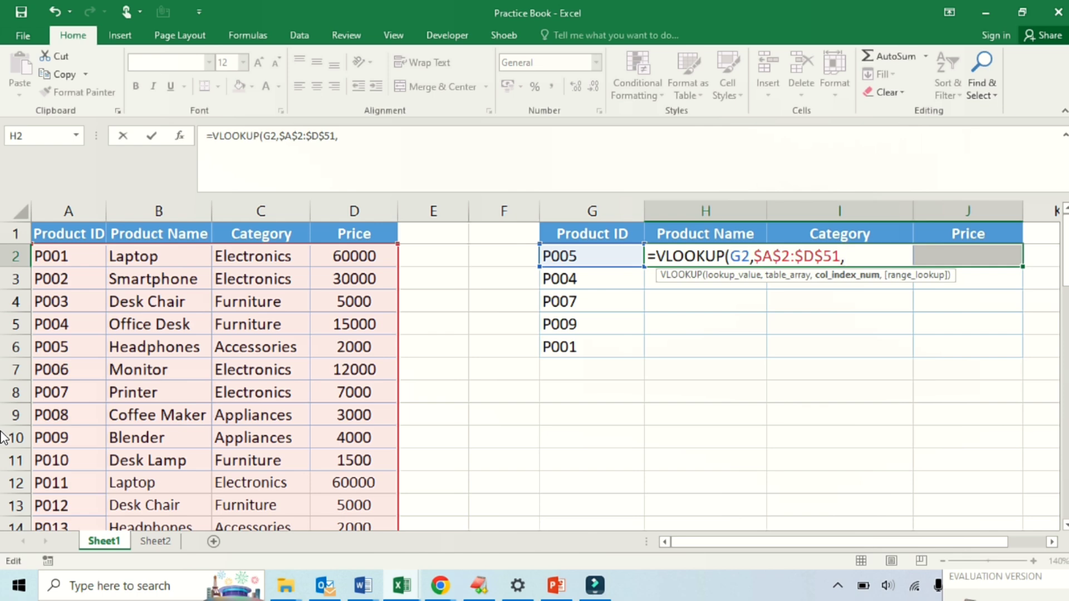
pyautogui.write('(')
pyautogui.press('BackSpace')
pyautogui.write('{2,3,4}')
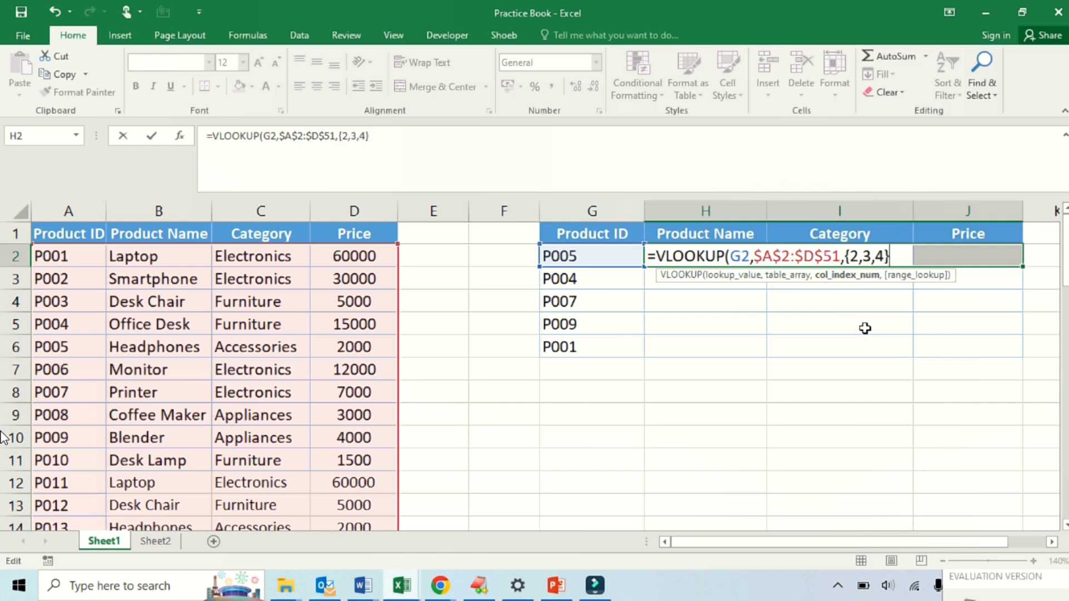
# Set the range lookup to FALSE for an exact match and enter the formula as an array formula in H2:J2
pyautogui.write(',')
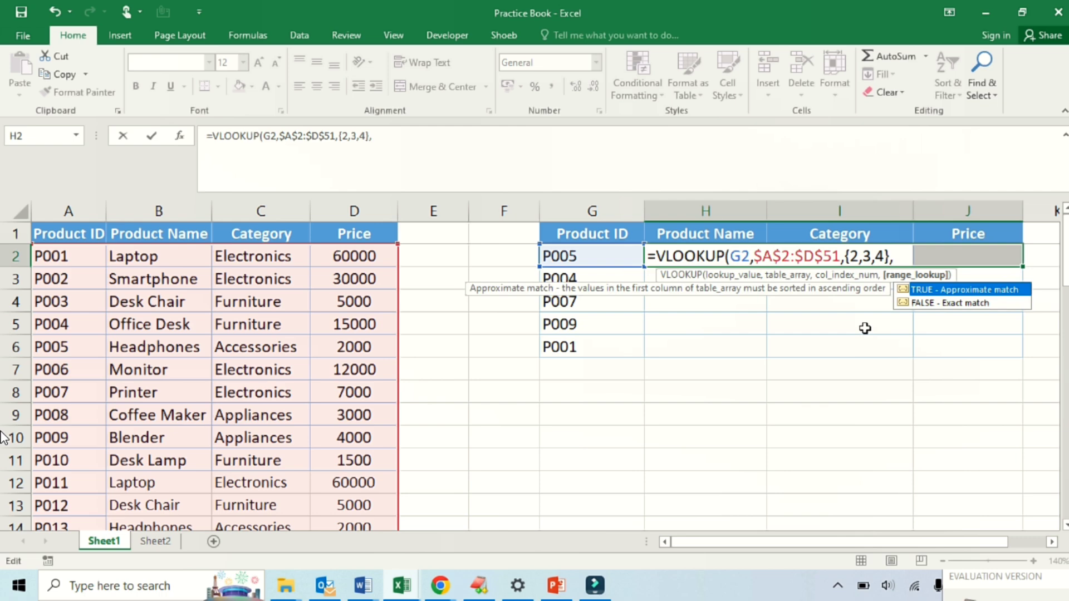
pyautogui.press('Down')
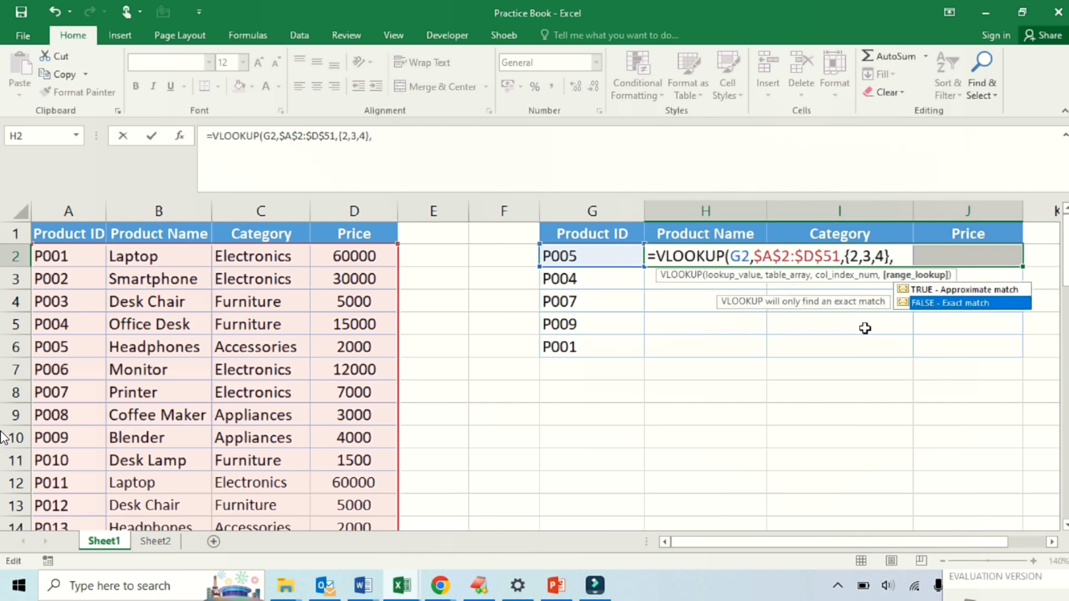
pyautogui.press('Tab')
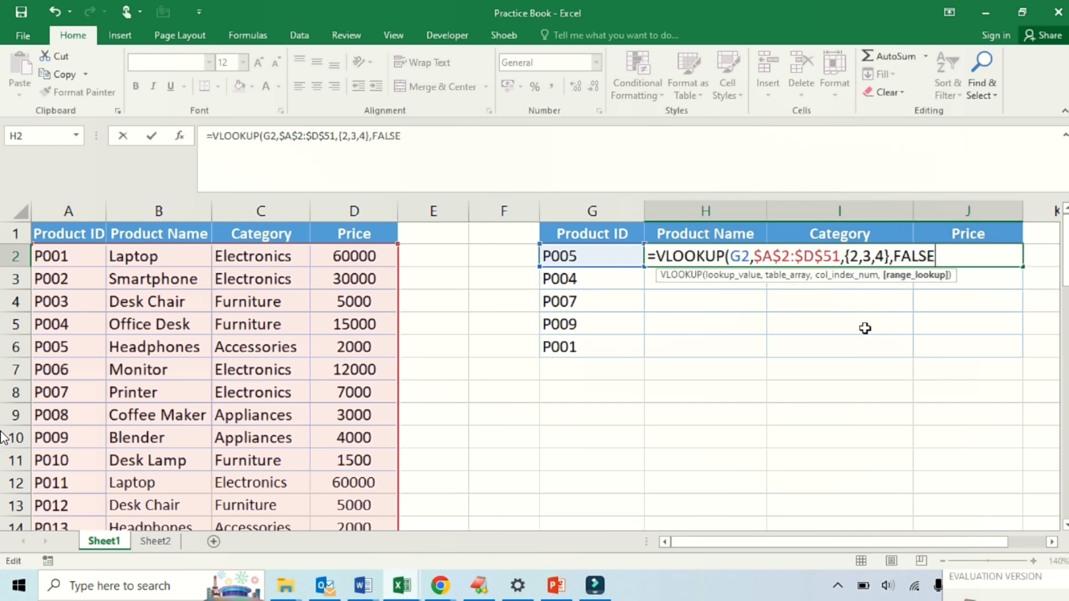
pyautogui.write(')')
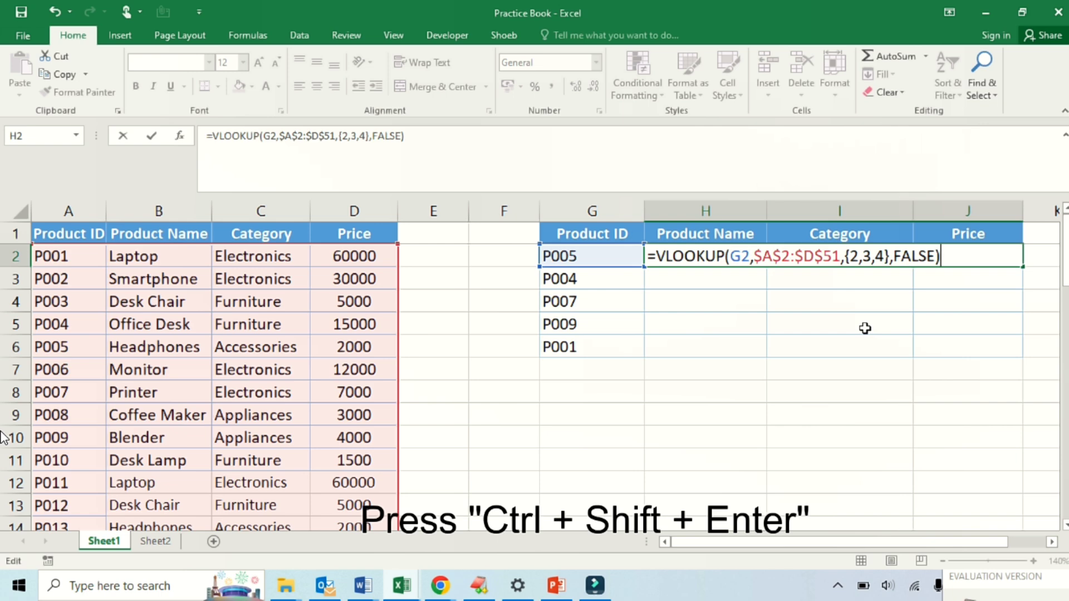
pyautogui.hotkey('ctrl', 'shift', 'Return')
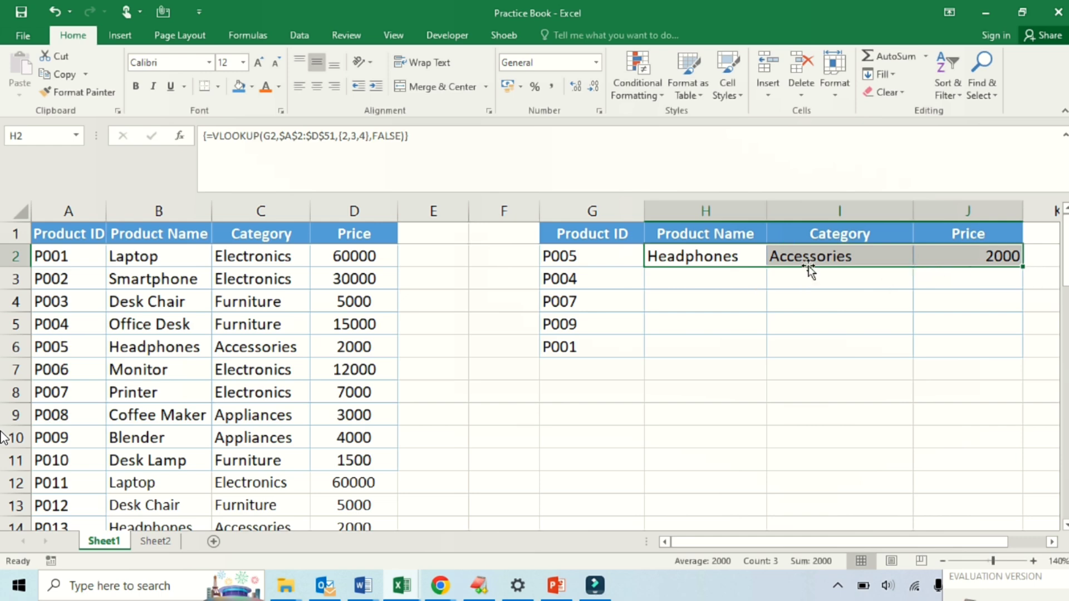
# Copy the array formula in H2:J2 and try to paste it over the range H2:J6
pyautogui.hotkey('ctrl', 'c')
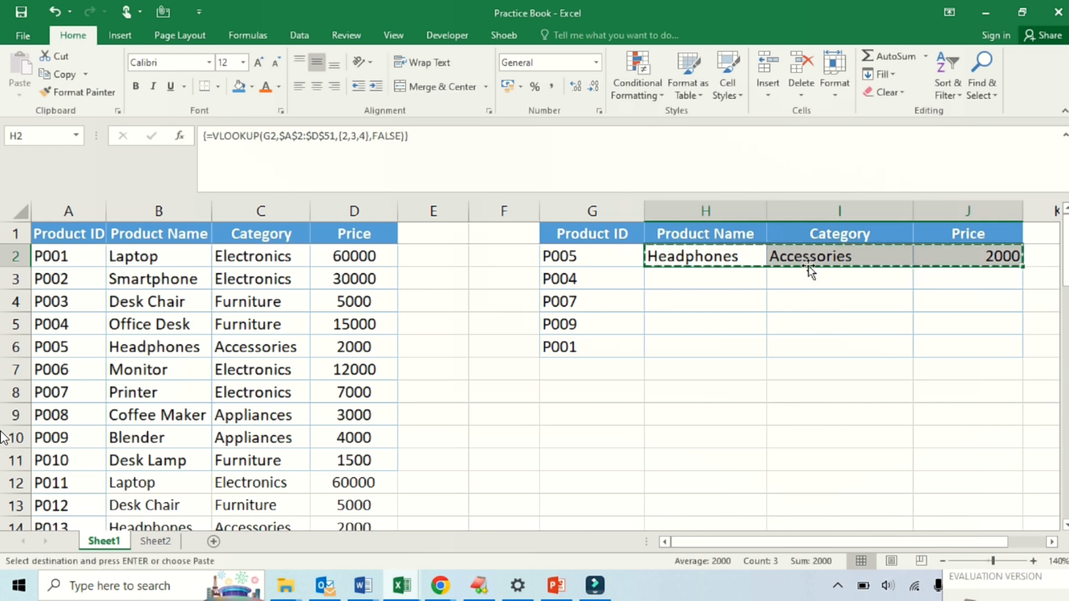
pyautogui.hotkey('shift', 'Down')
pyautogui.hotkey('shift', 'Down')
pyautogui.hotkey('shift', 'Down')
pyautogui.hotkey('shift', 'Down')
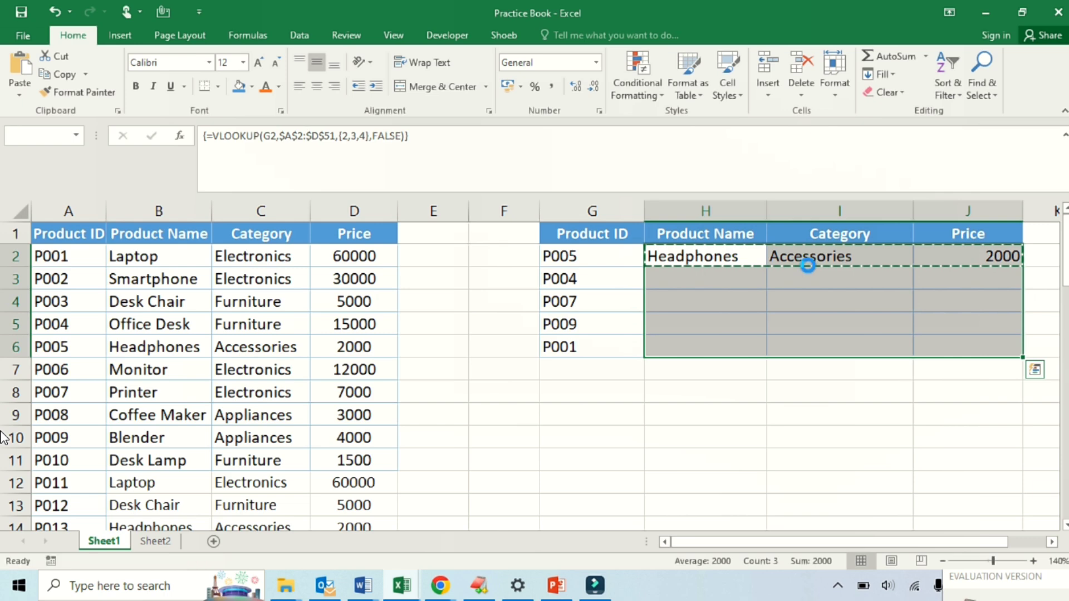
pyautogui.hotkey('ctrl', 'v')
pyautogui.press('Return')
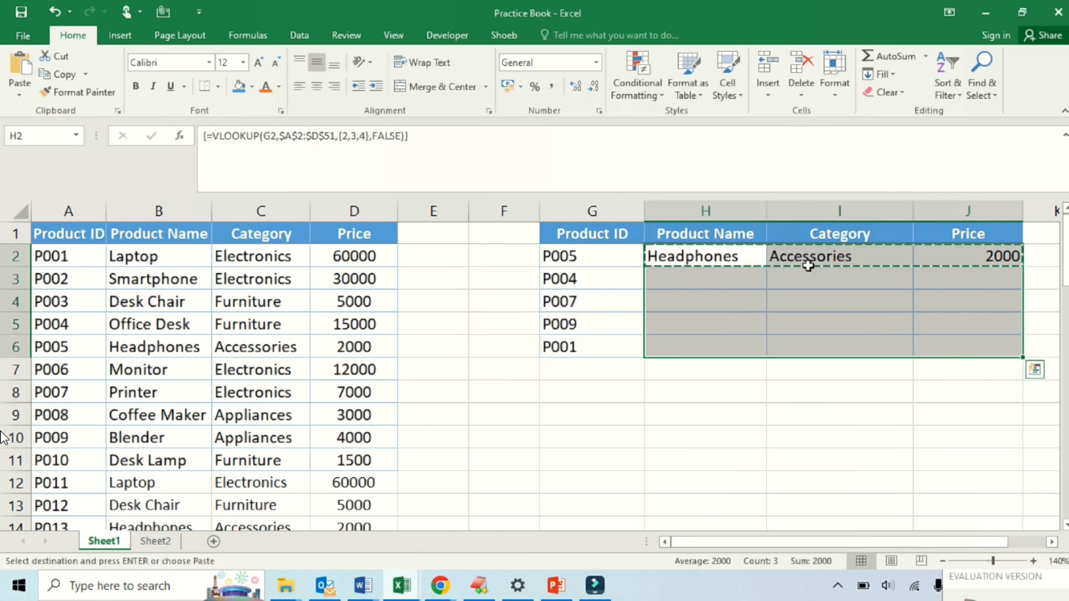
# Reselect H2:J6 and paste the copied array formula there to fill product name, category and price for all listed IDs
pyautogui.press('Right')
pyautogui.press('Left')
pyautogui.hotkey('shift', 'Down')
pyautogui.hotkey('shift', 'Down')
pyautogui.hotkey('shift', 'Down')
pyautogui.hotkey('shift', 'Down')
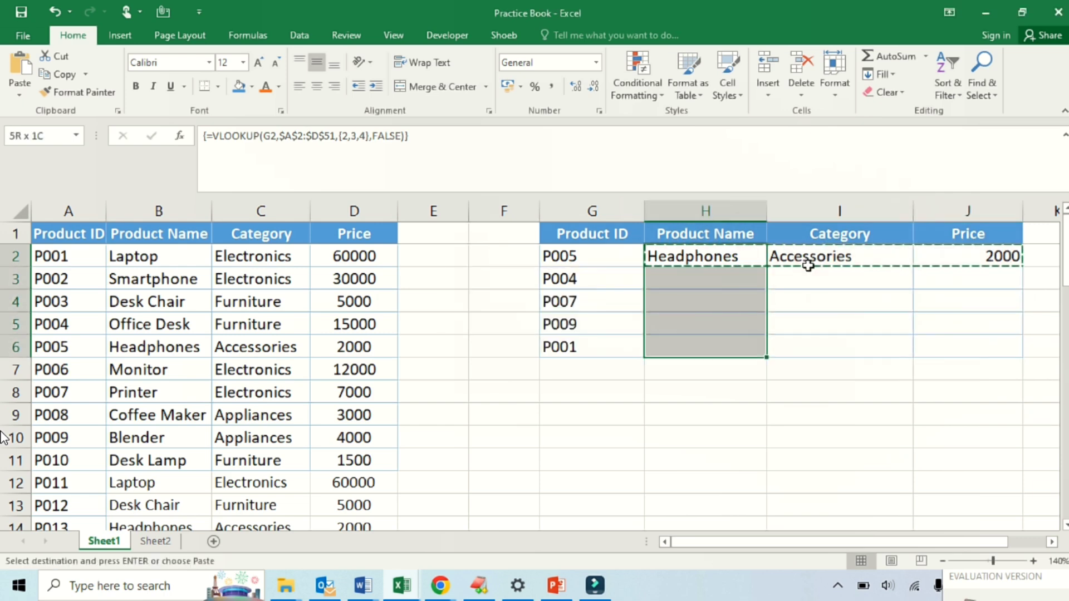
pyautogui.hotkey('shift', 'Right')
pyautogui.hotkey('shift', 'Right')
pyautogui.press('Return')
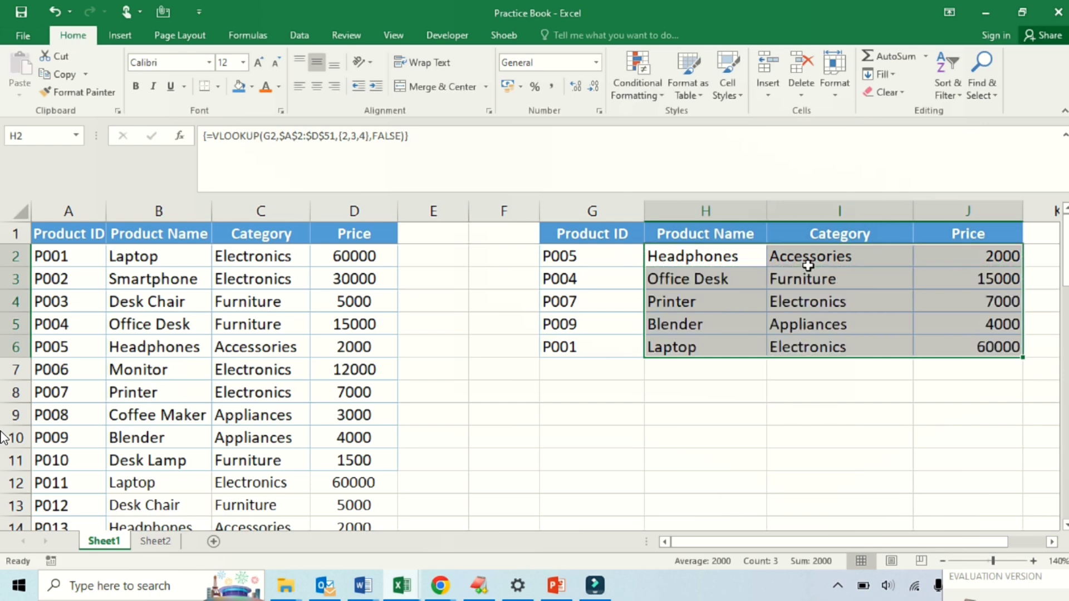